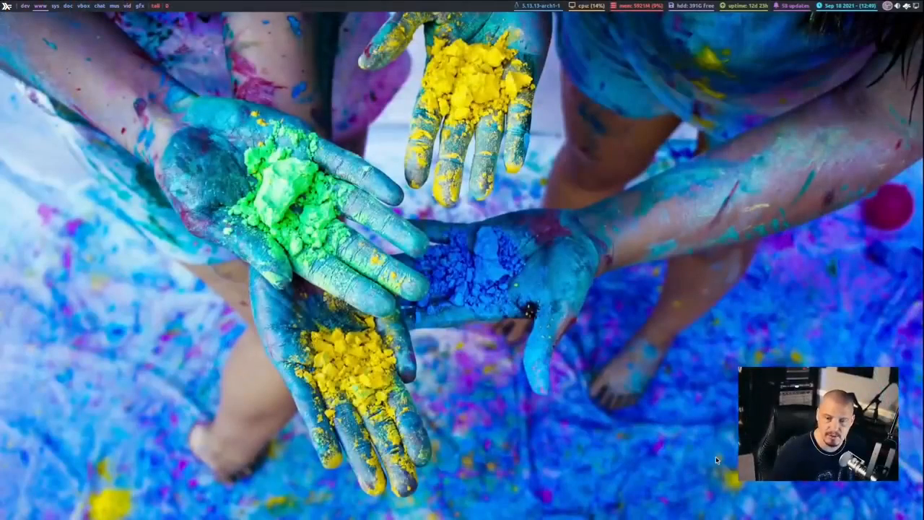
# - Launch the pcmanfm file manager and open the Videos/assets/luts folder
pyautogui.press('super+shift+Return')
pyautogui.write('pcm')
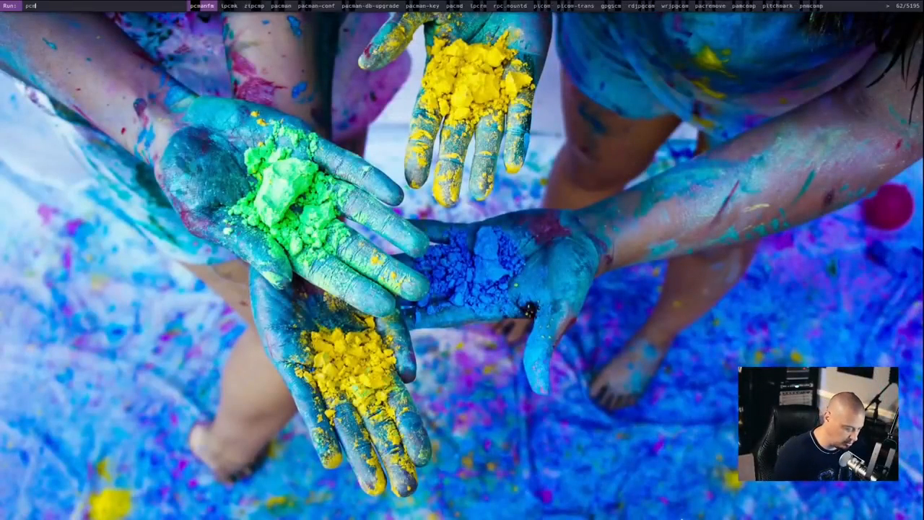
pyautogui.press('Return')
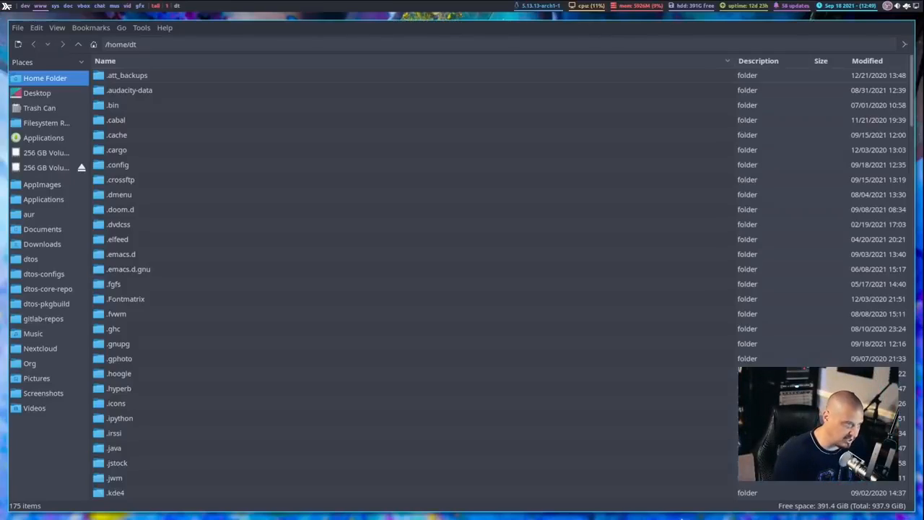
pyautogui.click(62, 409)
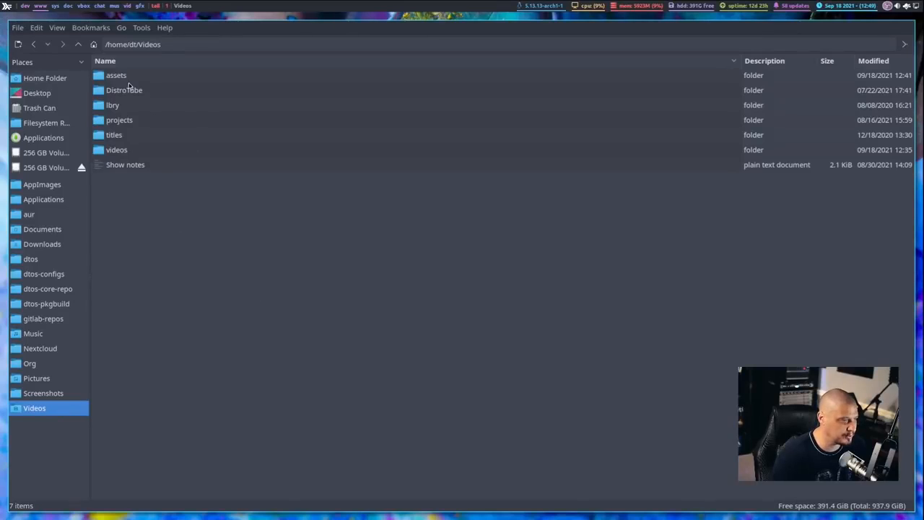
pyautogui.doubleClick(113, 81)
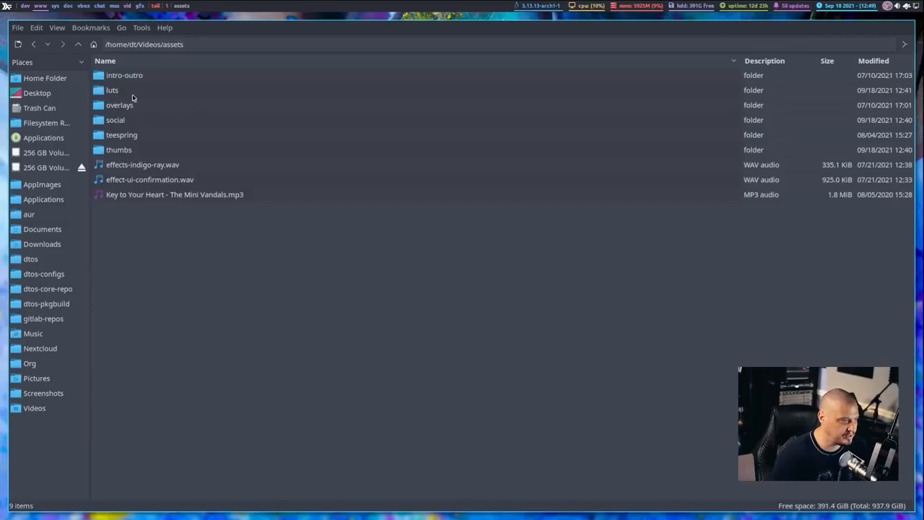
pyautogui.doubleClick(121, 92)
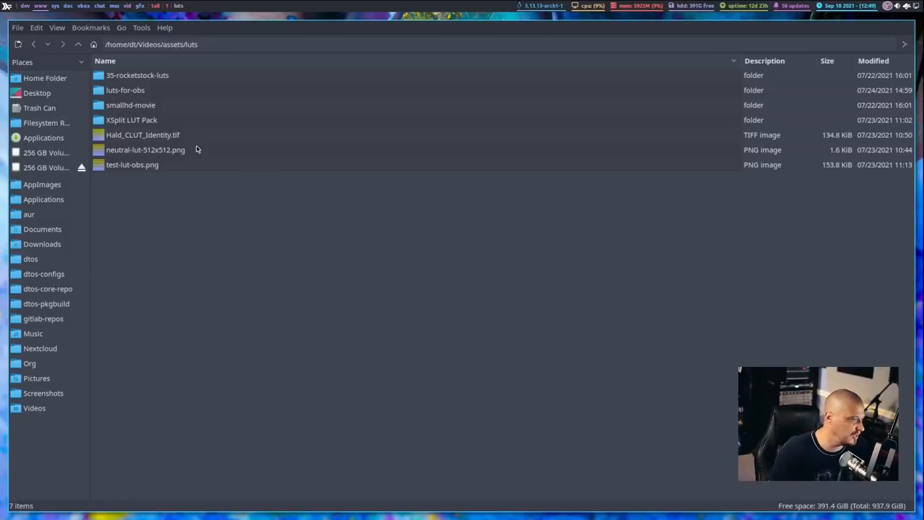
# - Look through the 35-rocketstock-luts, luts-for-obs, smallhd-movie and XSplit LUT Pack folders, and close the file manager
pyautogui.doubleClick(119, 77)
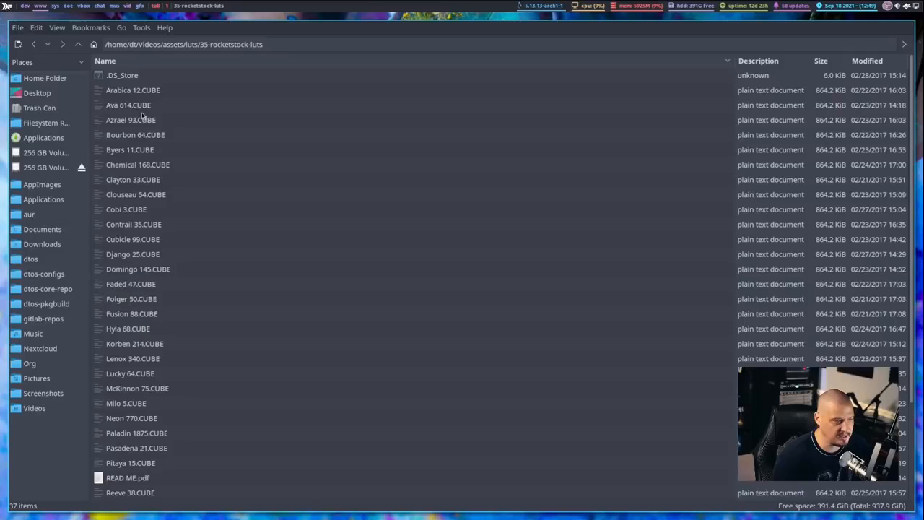
pyautogui.click(78, 44)
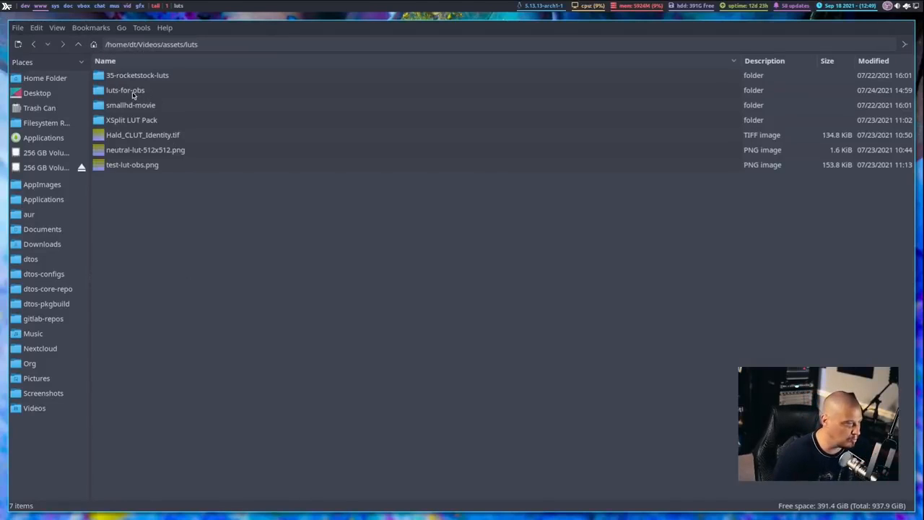
pyautogui.doubleClick(115, 91)
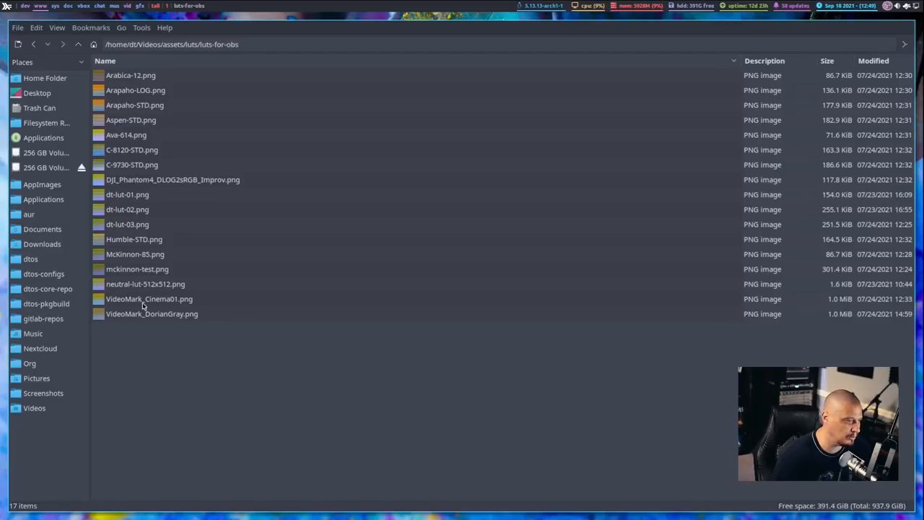
pyautogui.click(78, 44)
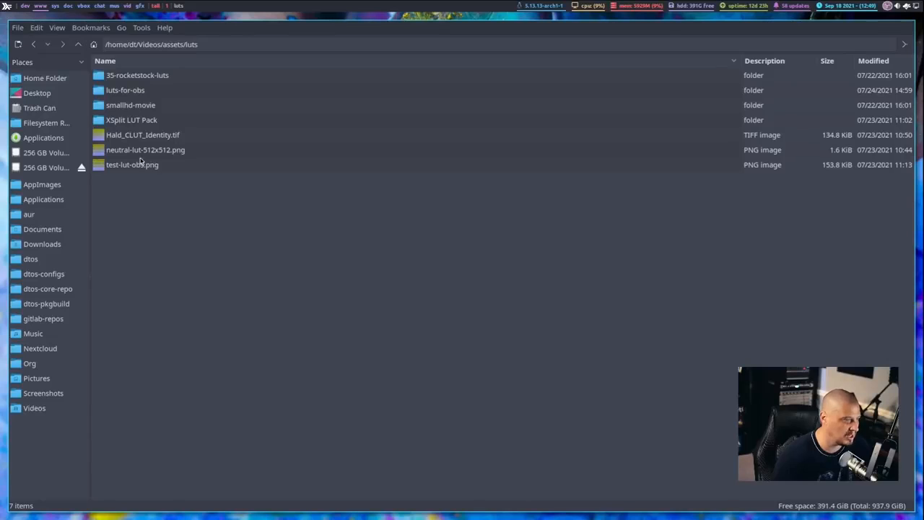
pyautogui.doubleClick(125, 107)
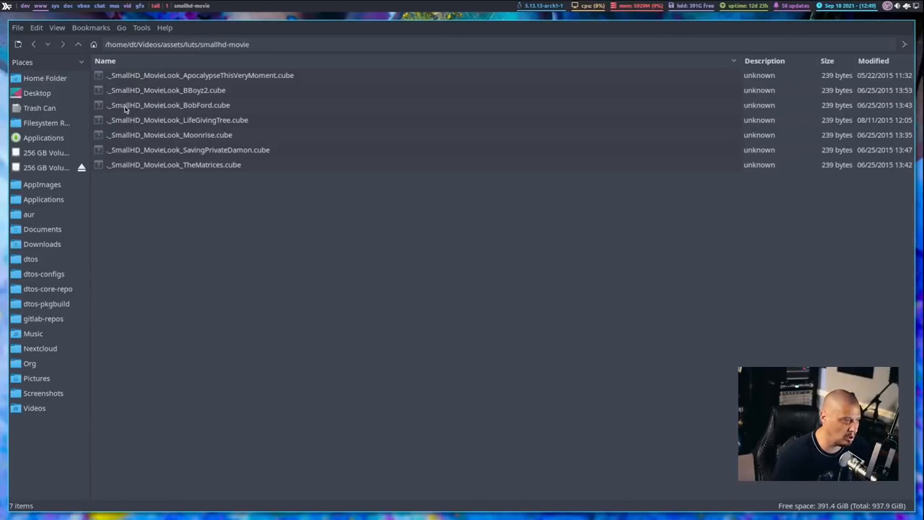
pyautogui.click(78, 44)
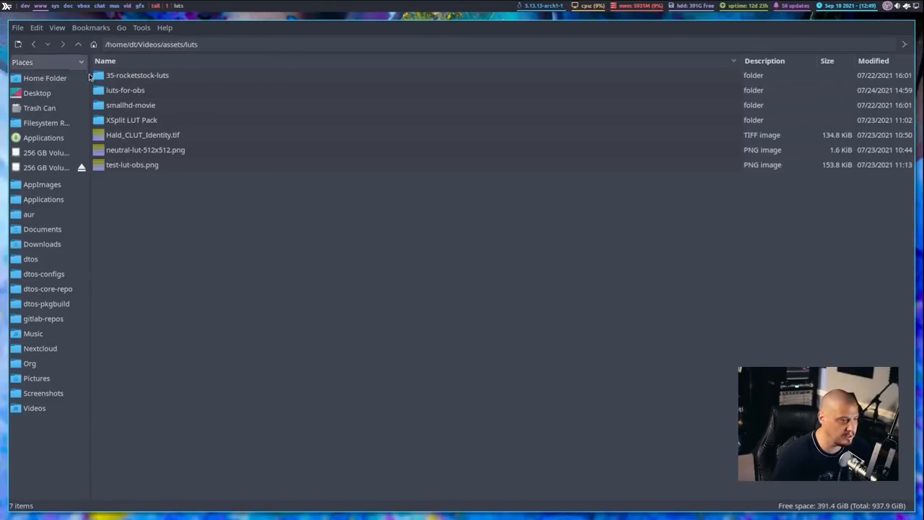
pyautogui.doubleClick(126, 123)
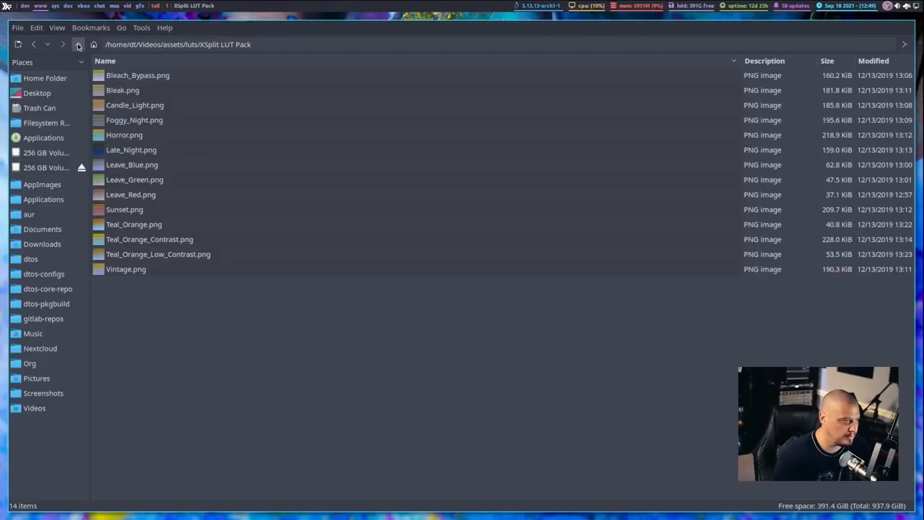
pyautogui.click(78, 44)
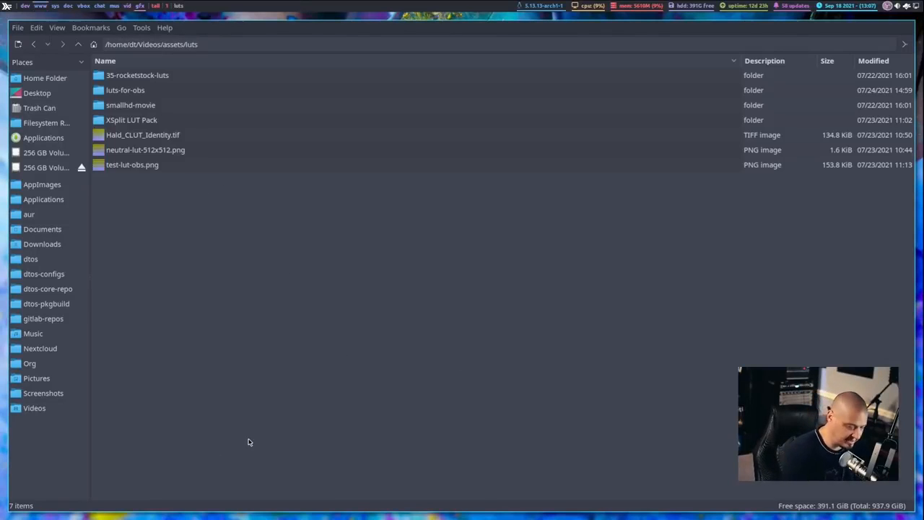
pyautogui.press('super+shift+c')
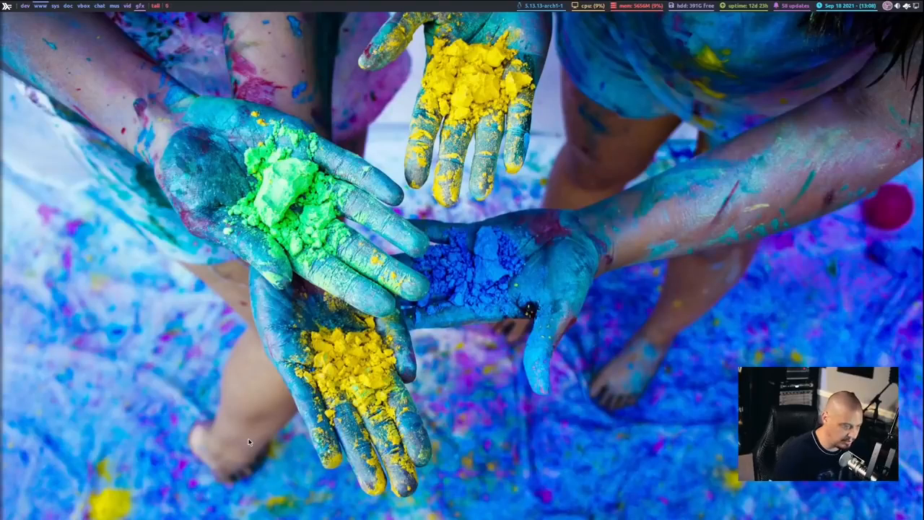
# - Launch Kdenlive and make its window fullscreen
pyautogui.press('super+shift+Return')
pyautogui.write('kdenlive')
pyautogui.press('Return')
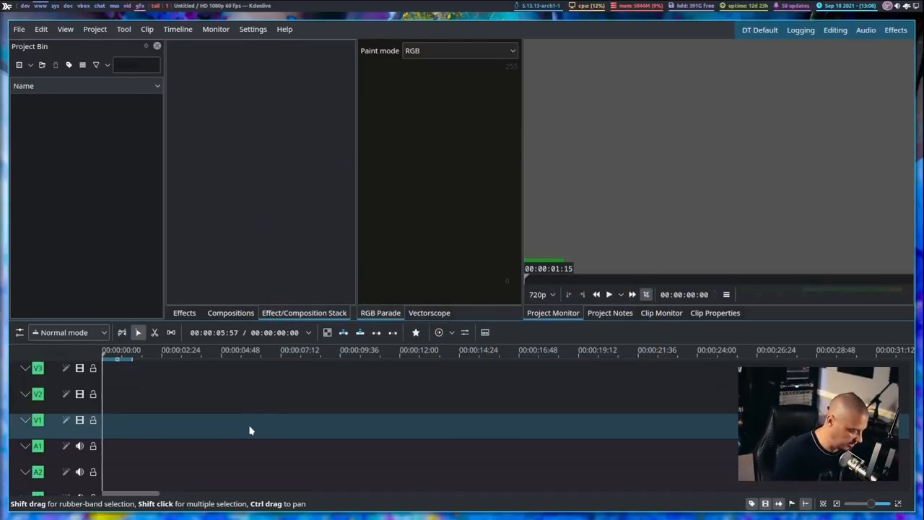
pyautogui.press('super+f')
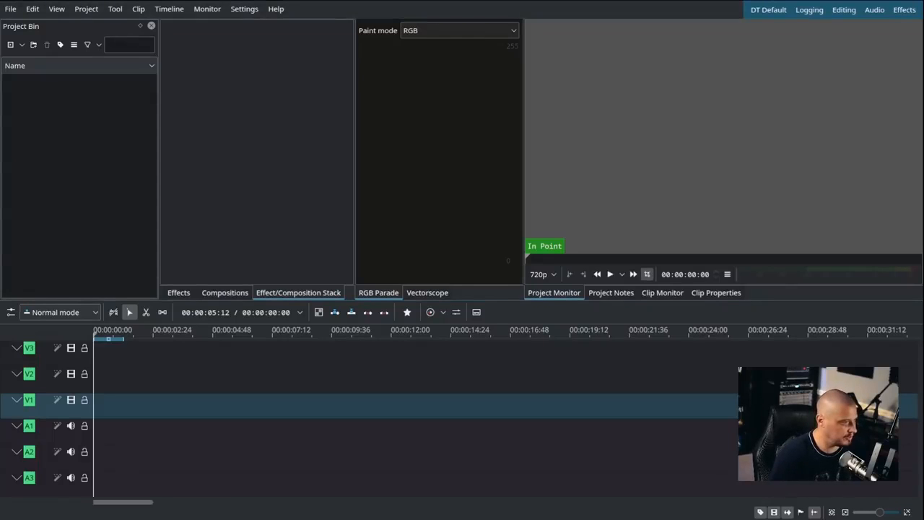
pyautogui.moveTo(2, 152); pyautogui.dragTo(63, 151)
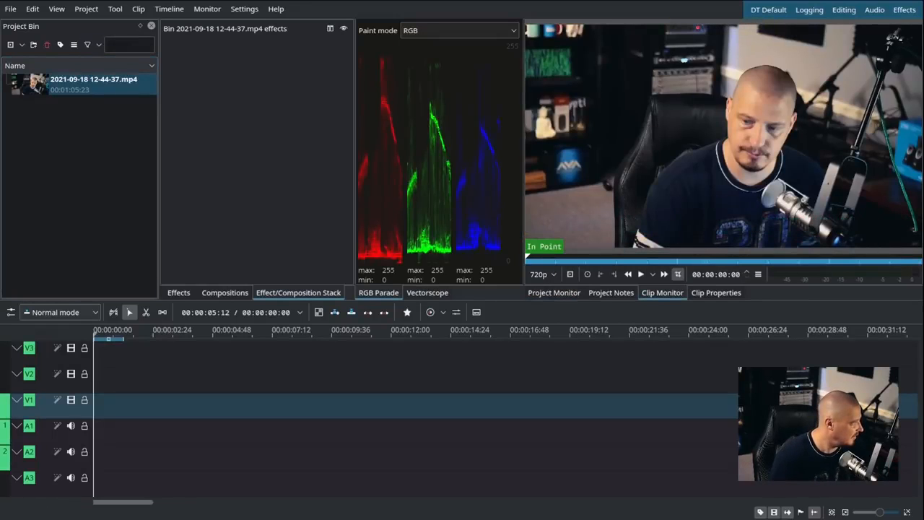
pyautogui.moveTo(83, 86); pyautogui.dragTo(247, 417)
pyautogui.moveTo(306, 422); pyautogui.dragTo(117, 420)
# - Insert the Mute effect on the clip's audio on track A1
pyautogui.rightClick(124, 433)
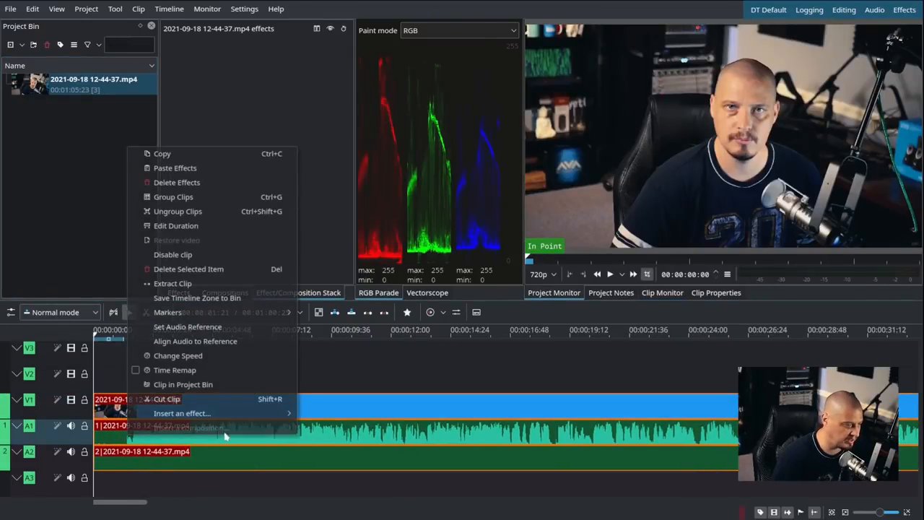
pyautogui.moveTo(261, 413)
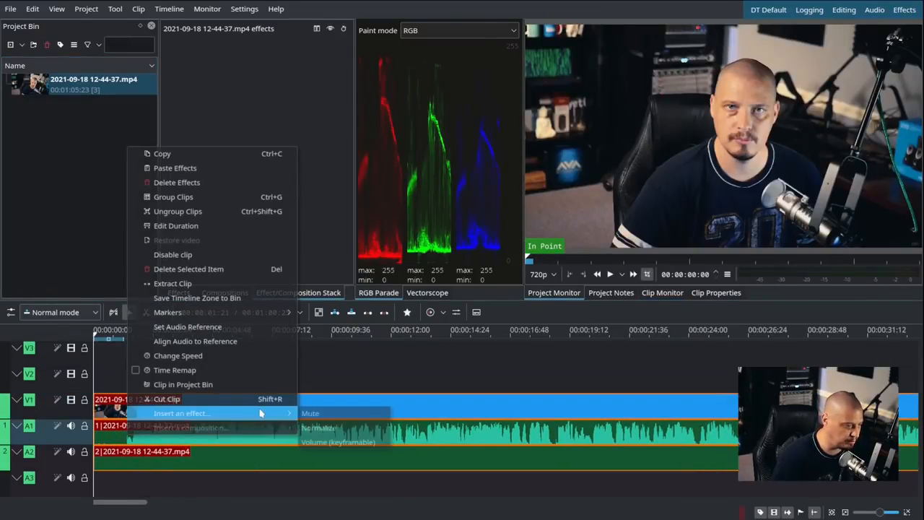
pyautogui.click(362, 417)
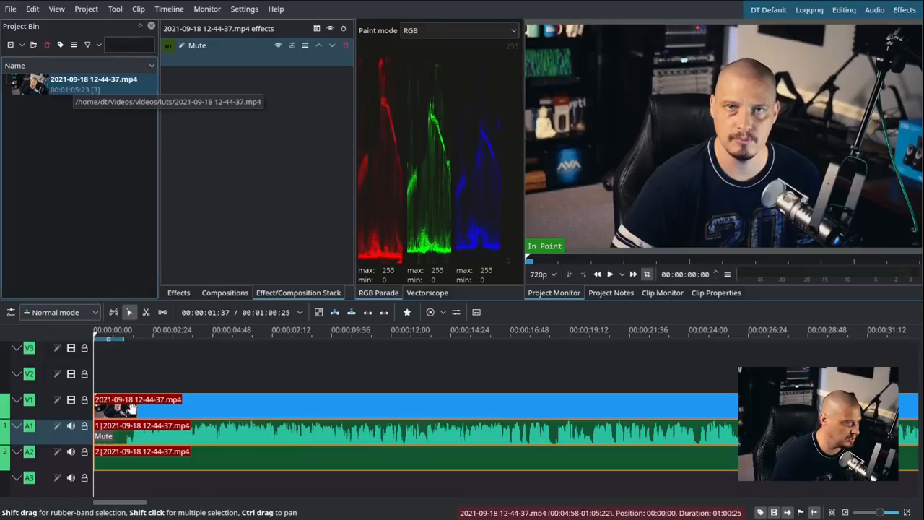
# - Search the effects for "lut", place the playhead at 00:00:05:32, and insert the Apply LUT effect on the V1 video clip
pyautogui.click(180, 293)
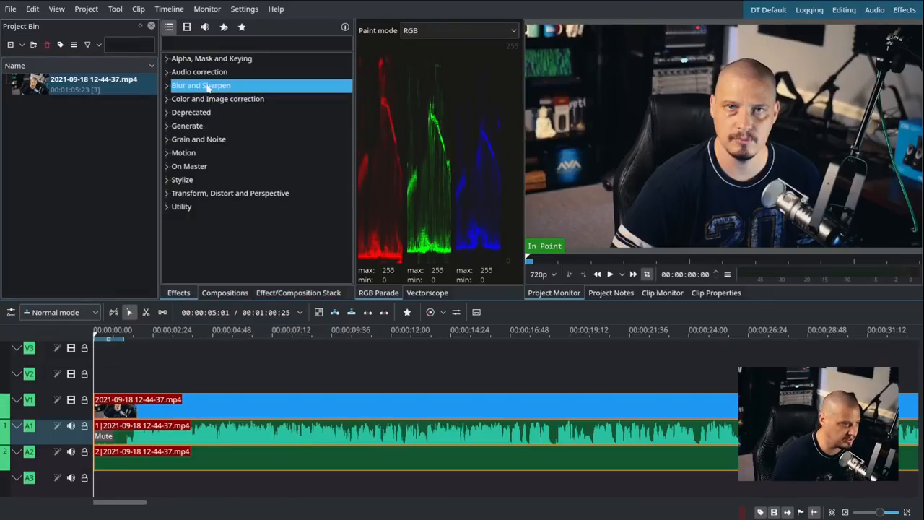
pyautogui.click(222, 46)
pyautogui.write('lut')
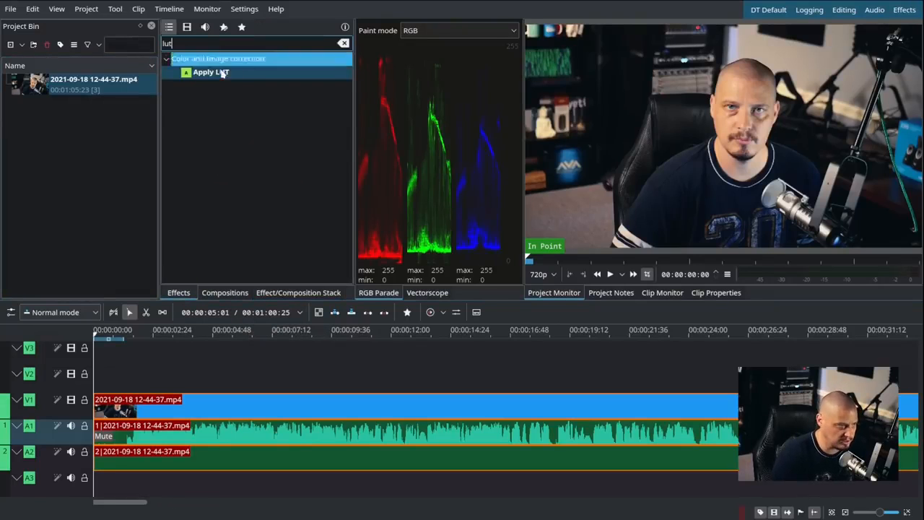
pyautogui.click(217, 75)
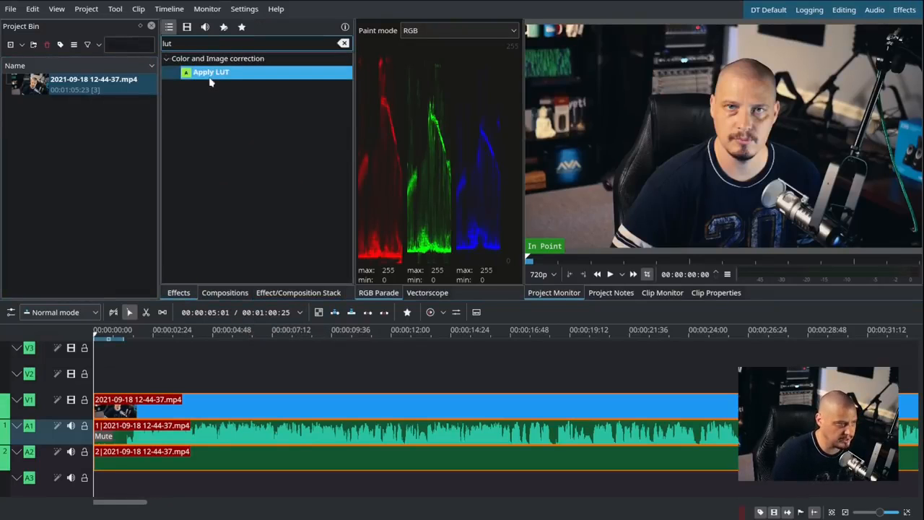
pyautogui.click(231, 332)
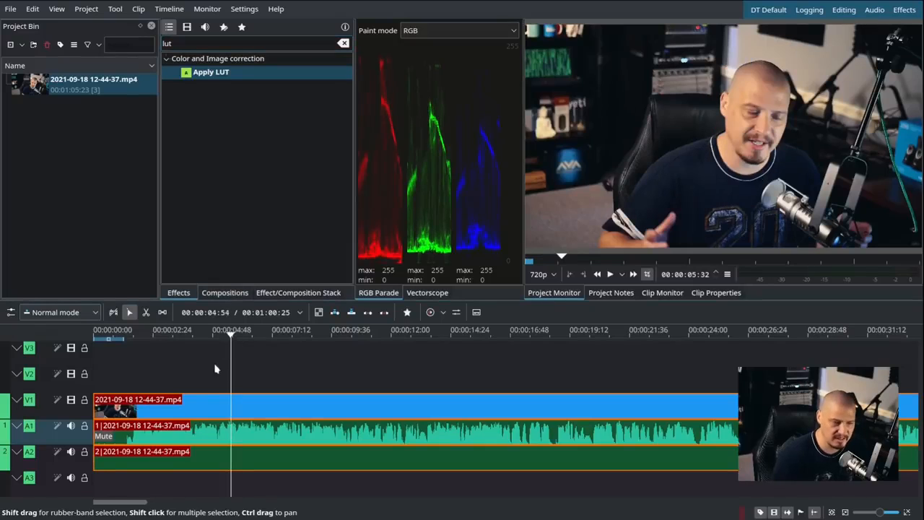
pyautogui.rightClick(203, 407)
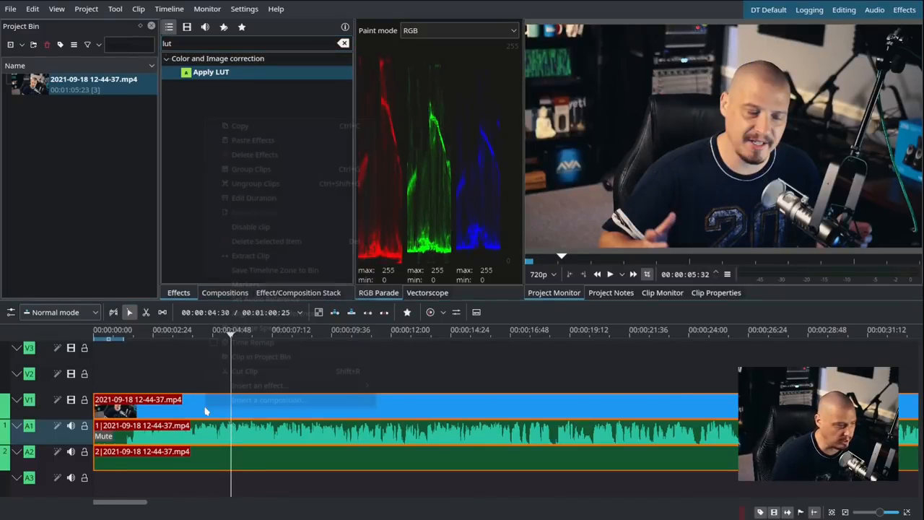
pyautogui.moveTo(326, 400)
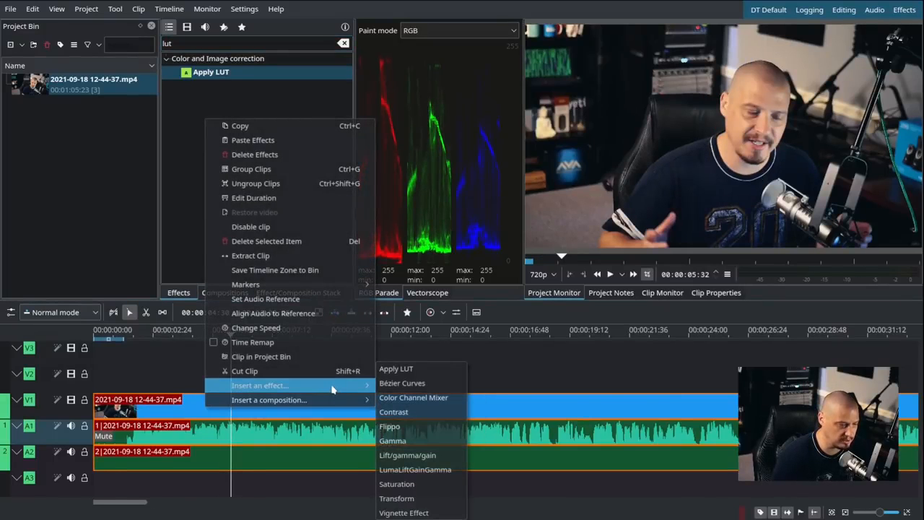
pyautogui.click(435, 371)
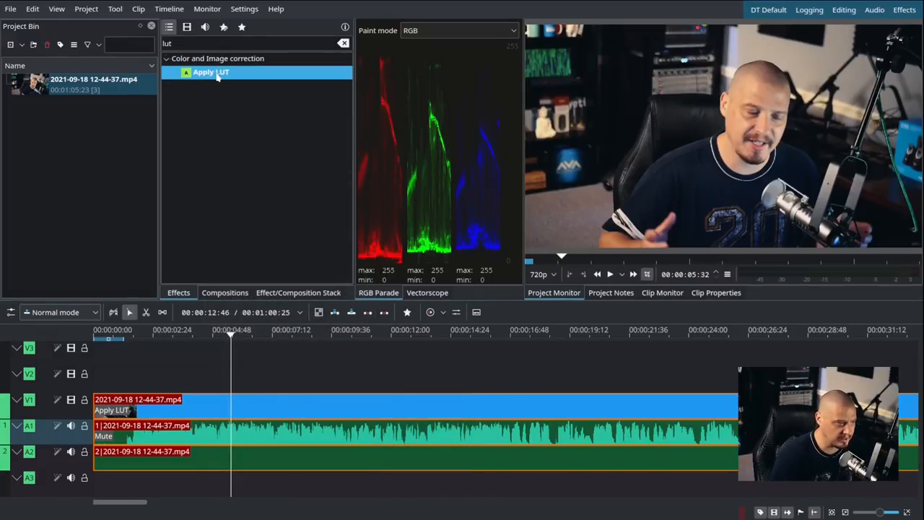
# - Load Arabica 12.CUBE from the 35-rocketstock-luts folder as the LUT file of the V1 clip's Apply LUT effect
pyautogui.click(103, 410)
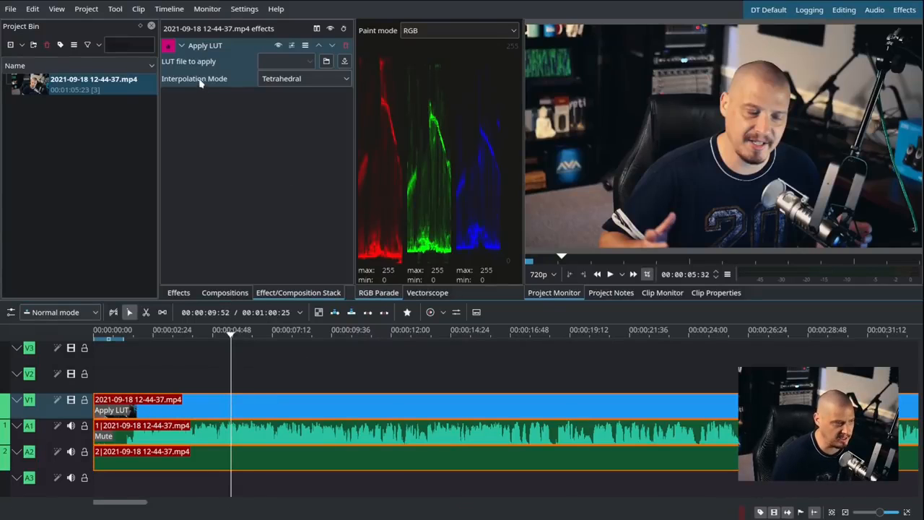
pyautogui.click(307, 62)
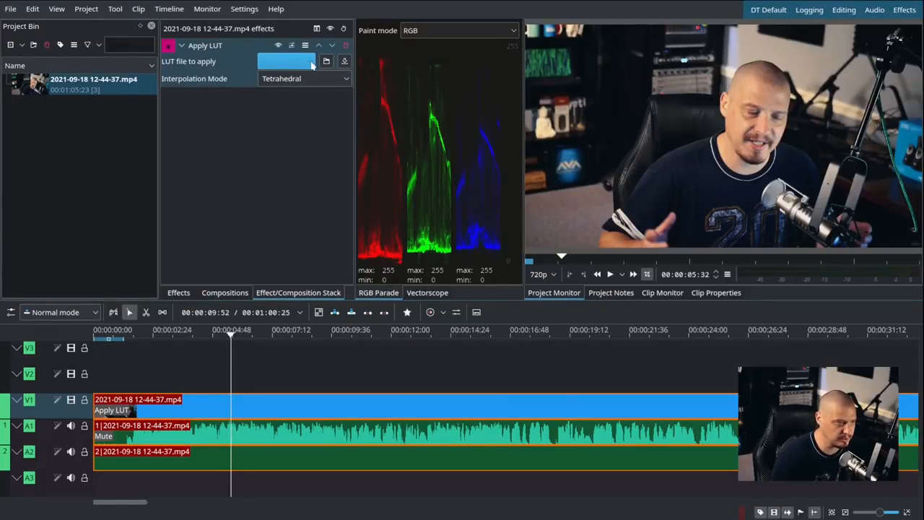
pyautogui.click(327, 61)
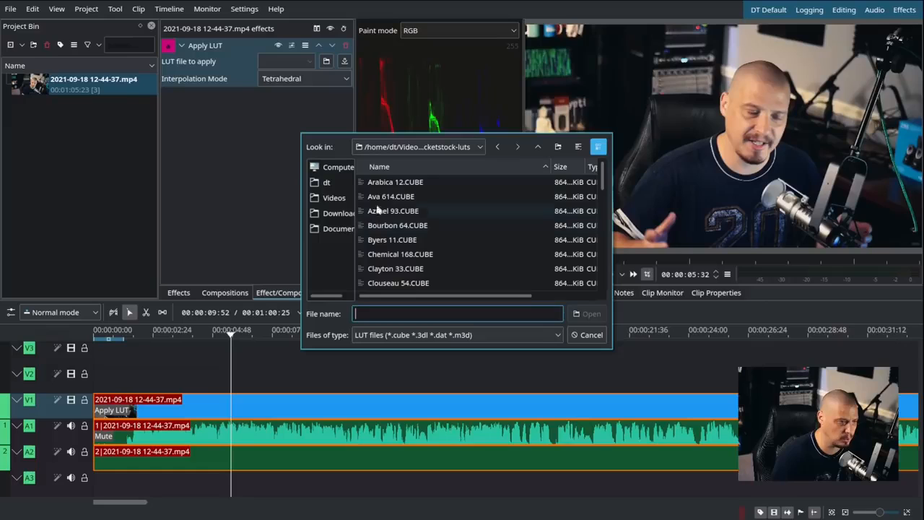
pyautogui.click(537, 146)
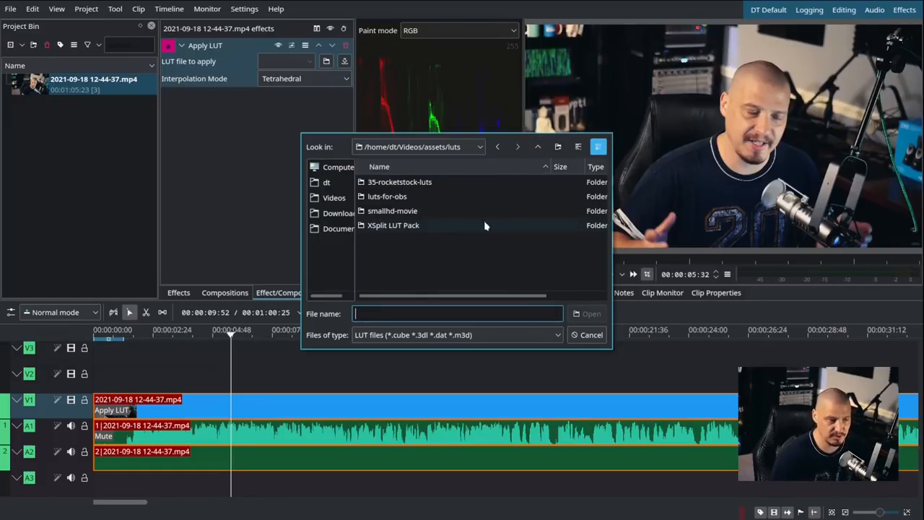
pyautogui.doubleClick(410, 183)
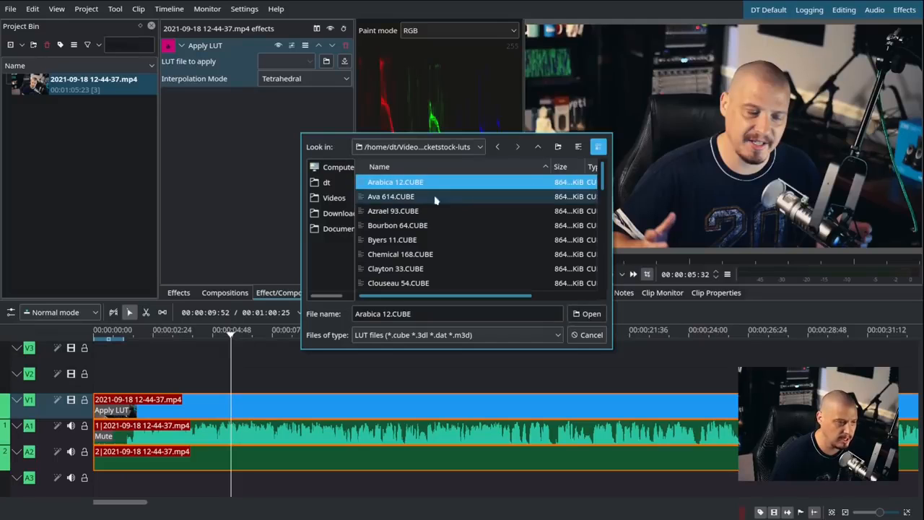
pyautogui.doubleClick(418, 187)
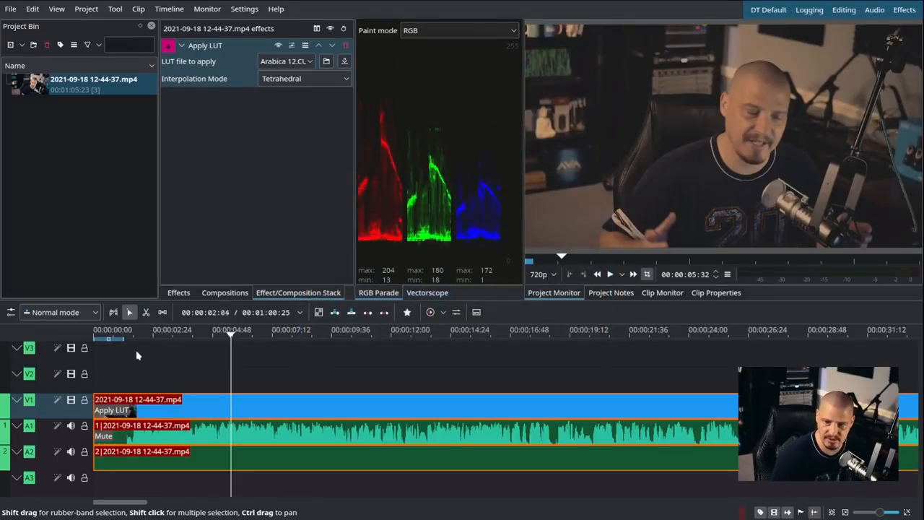
# - Preview the graded picture at 00:00:05:46 and reselect the V1 clip to show its effect settings
pyautogui.click(343, 368)
pyautogui.moveTo(392, 368); pyautogui.dragTo(238, 373)
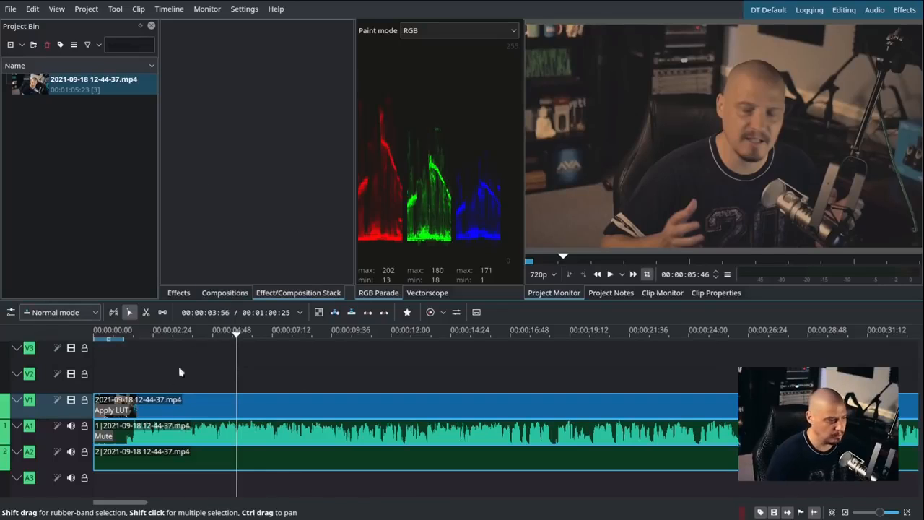
pyautogui.click(119, 409)
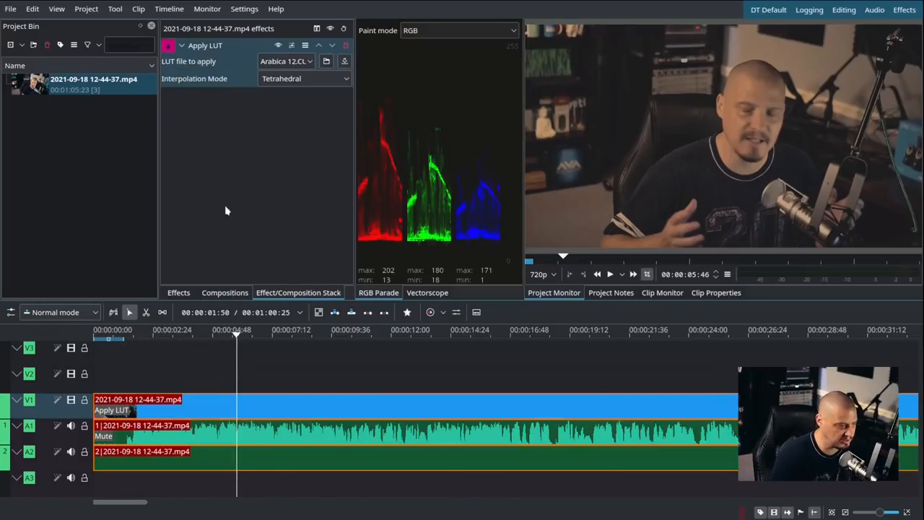
# - Switch the V1 clip's Apply LUT file to Ava 614.CUBE and widen the effect settings area
pyautogui.click(308, 61)
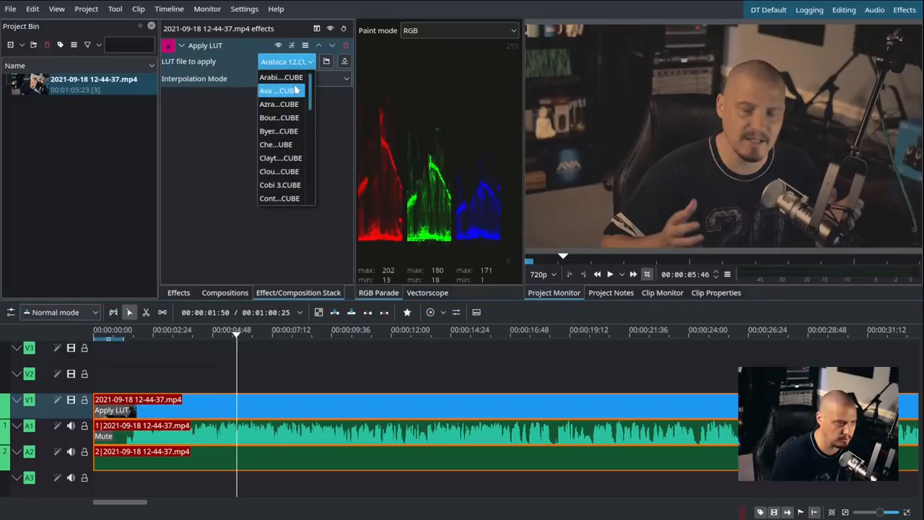
pyautogui.click(297, 91)
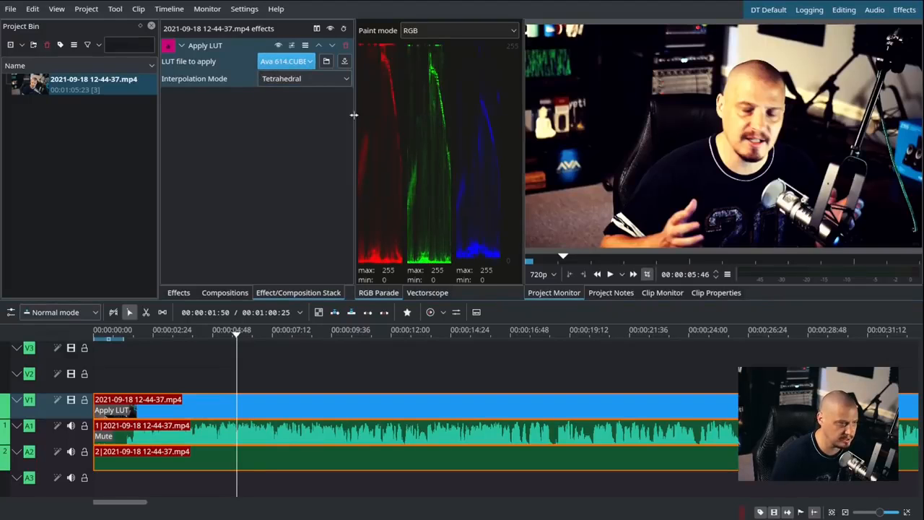
pyautogui.moveTo(352, 117); pyautogui.dragTo(402, 117)
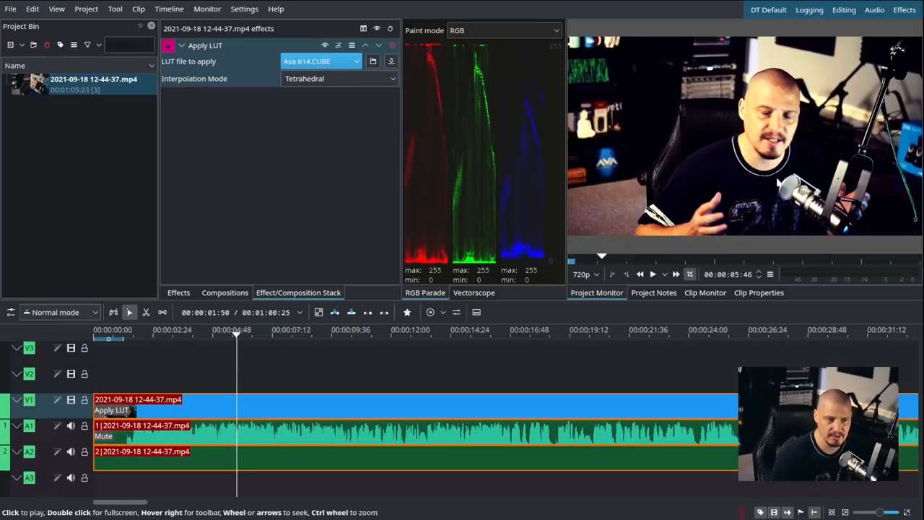
# - Switch the LUT file to Azrael 93.CUBE, preview playback from 00:00:00:58 to 00:00:07:36, and reselect the V1 clip
pyautogui.click(352, 61)
pyautogui.click(334, 108)
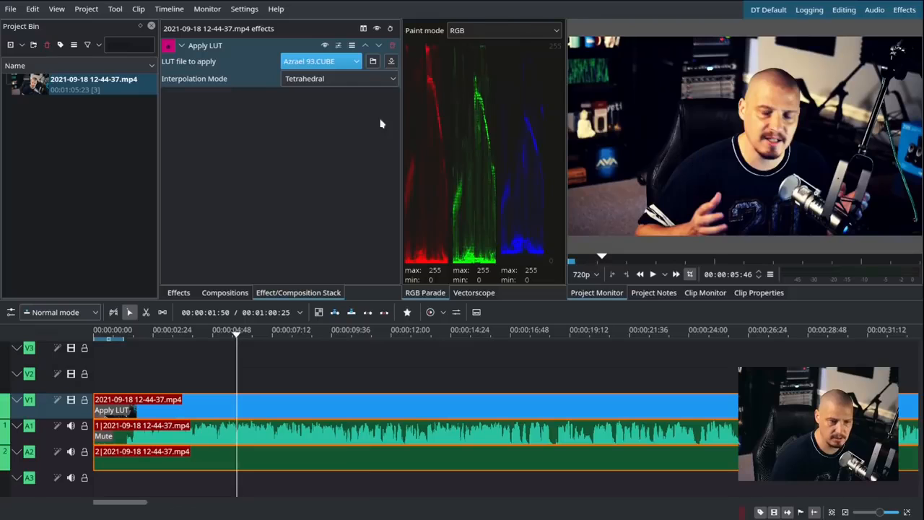
pyautogui.moveTo(210, 372); pyautogui.dragTo(118, 370)
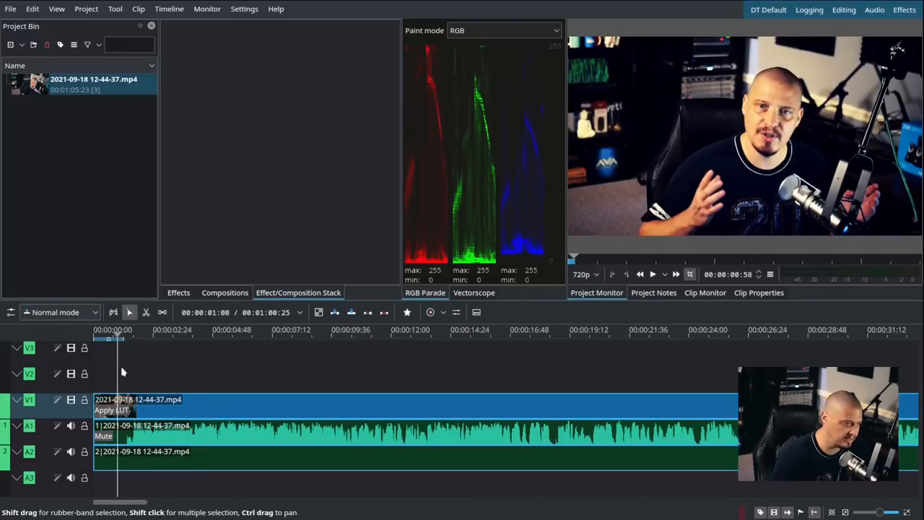
pyautogui.click(652, 274)
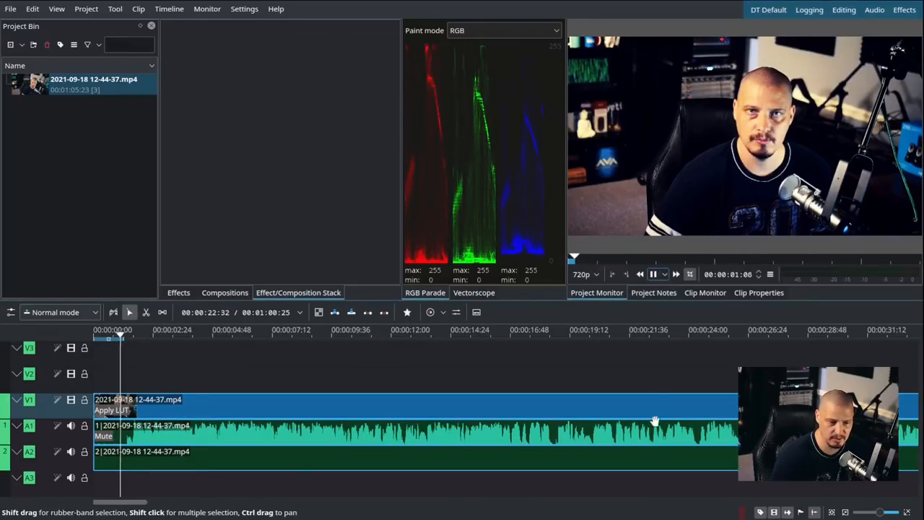
pyautogui.click(654, 275)
pyautogui.click(128, 413)
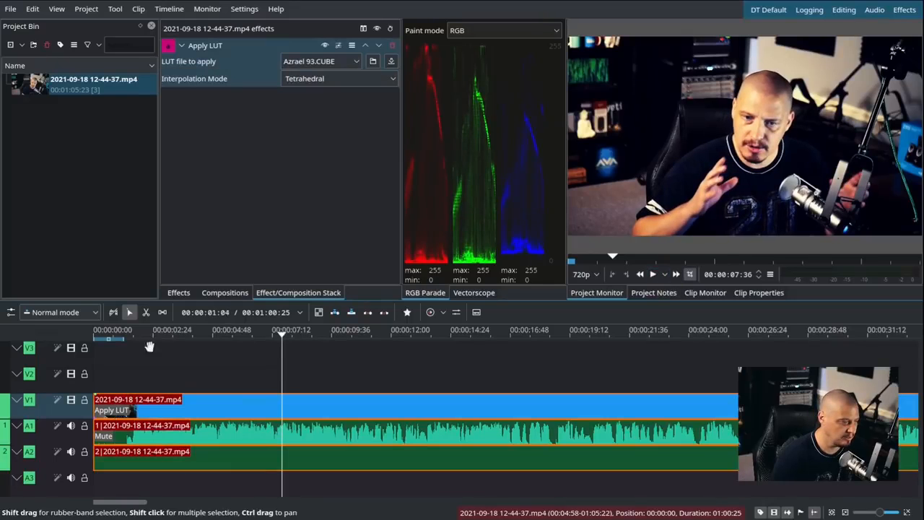
# - Set the V1 clip's Apply LUT file to McKinnon 75.CUBE
pyautogui.click(304, 62)
pyautogui.scroll(-10, 325, 101)
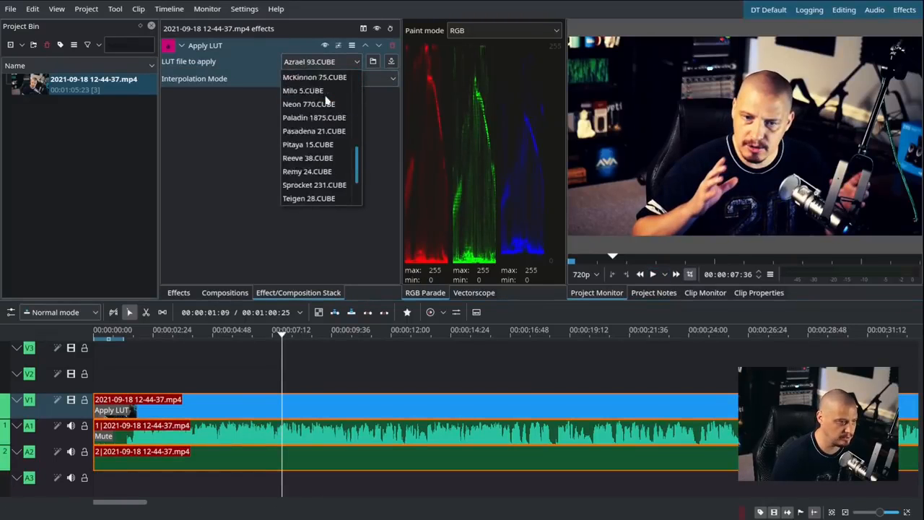
pyautogui.scroll(2, 326, 100)
pyautogui.scroll(3, 326, 101)
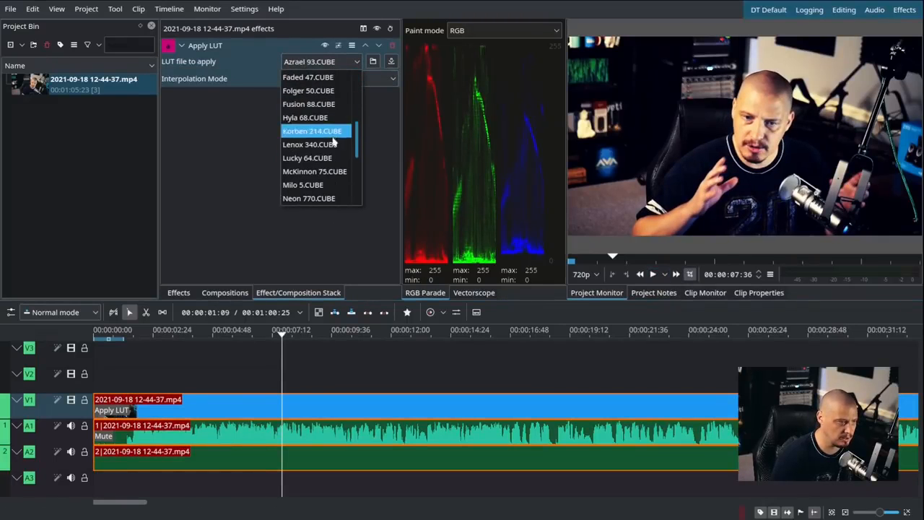
pyautogui.click(325, 172)
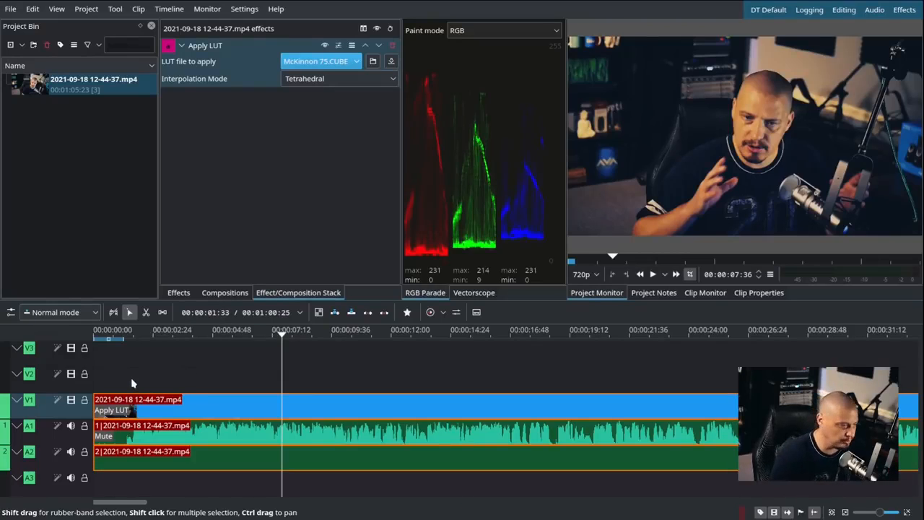
# - Play the graded clip from its beginning, pause at 00:00:13:01, and reselect the V1 clip to show its effect settings
pyautogui.moveTo(131, 383); pyautogui.dragTo(80, 385)
pyautogui.click(654, 275)
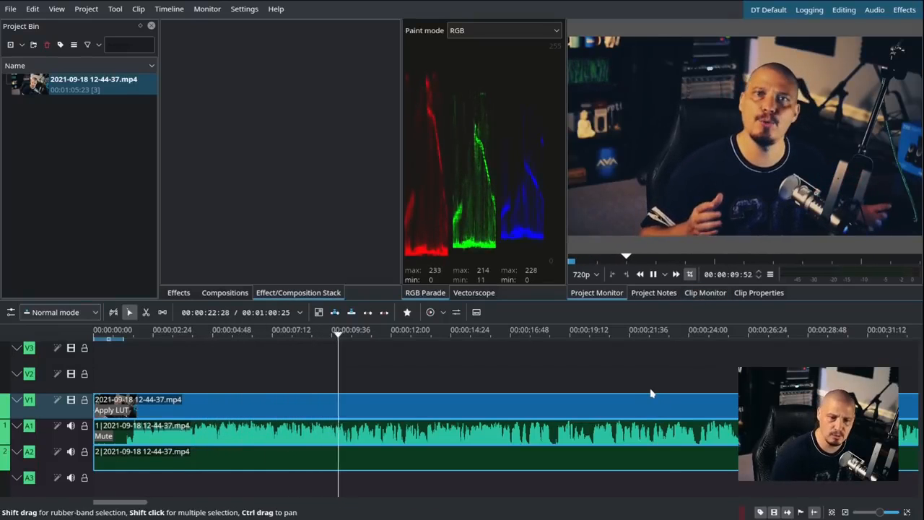
pyautogui.click(654, 274)
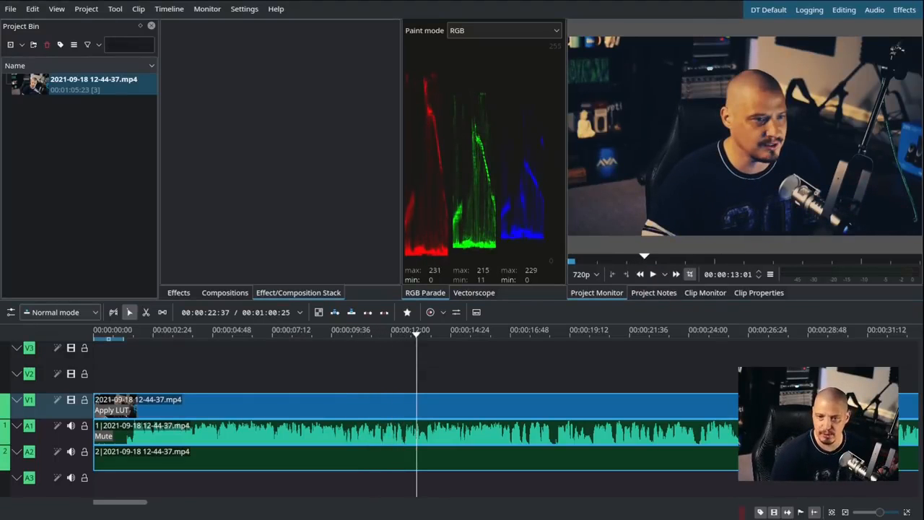
pyautogui.click(114, 408)
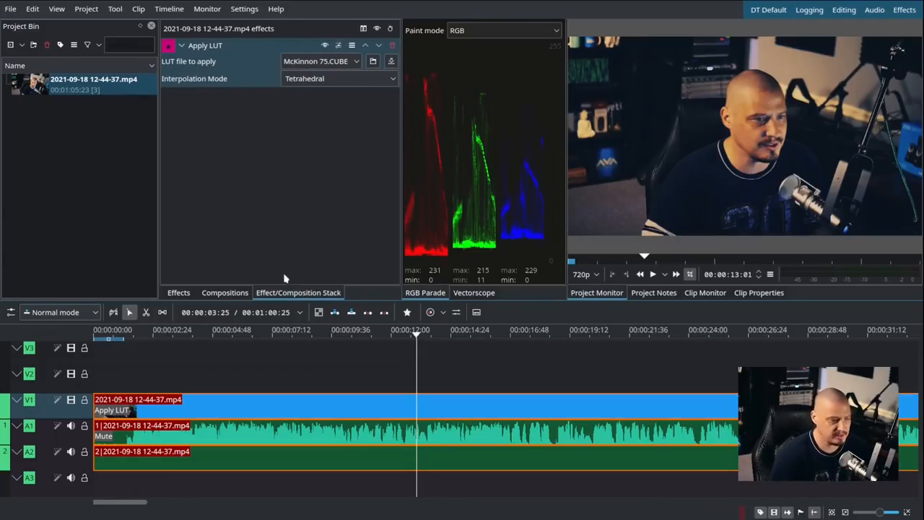
# - Try a Lift/gamma/gain effect on the V1 clip with gamma RGB 1.000/0.725/0.634 and gain RGB 0.600/1.000/0.650, and remove the effect
pyautogui.rightClick(166, 401)
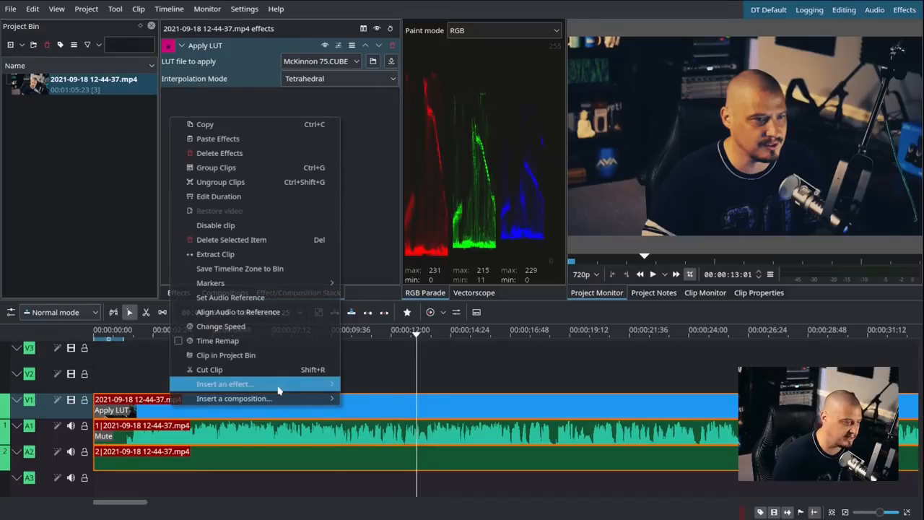
pyautogui.moveTo(299, 386)
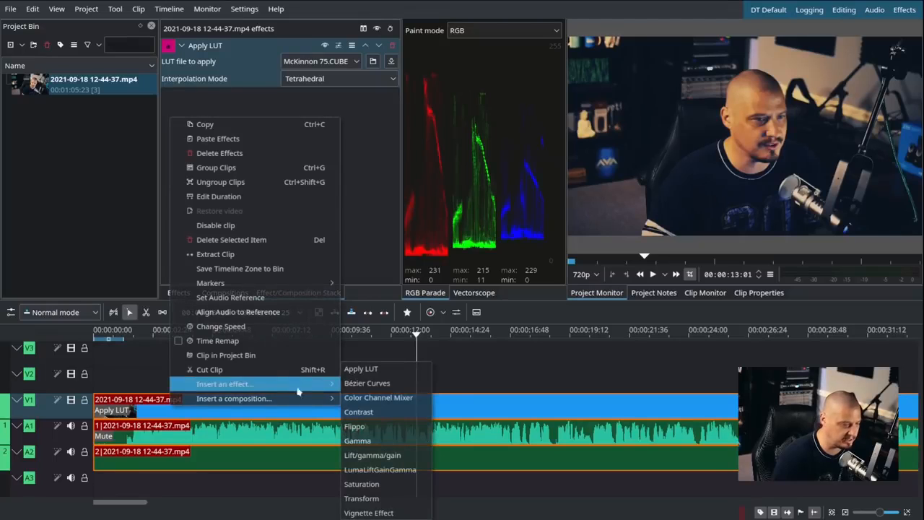
pyautogui.click(390, 455)
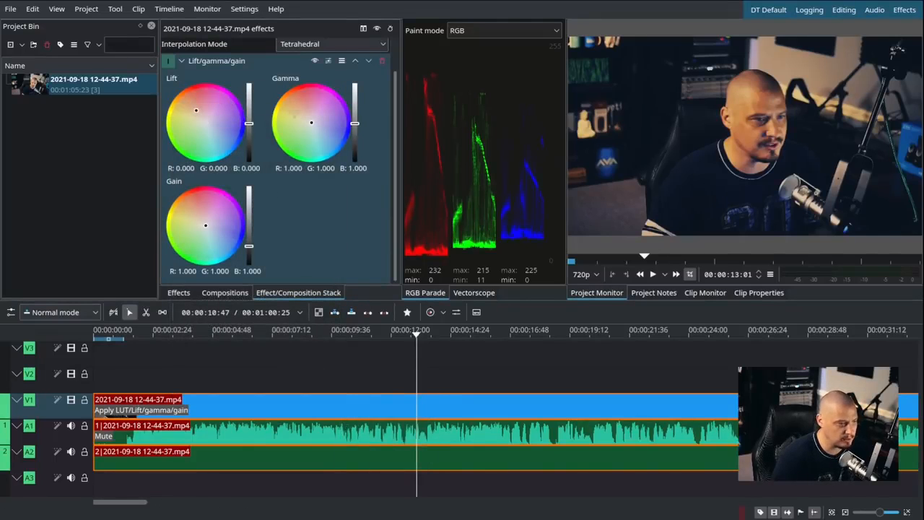
pyautogui.moveTo(322, 115); pyautogui.dragTo(304, 109)
pyautogui.moveTo(226, 221); pyautogui.dragTo(195, 237)
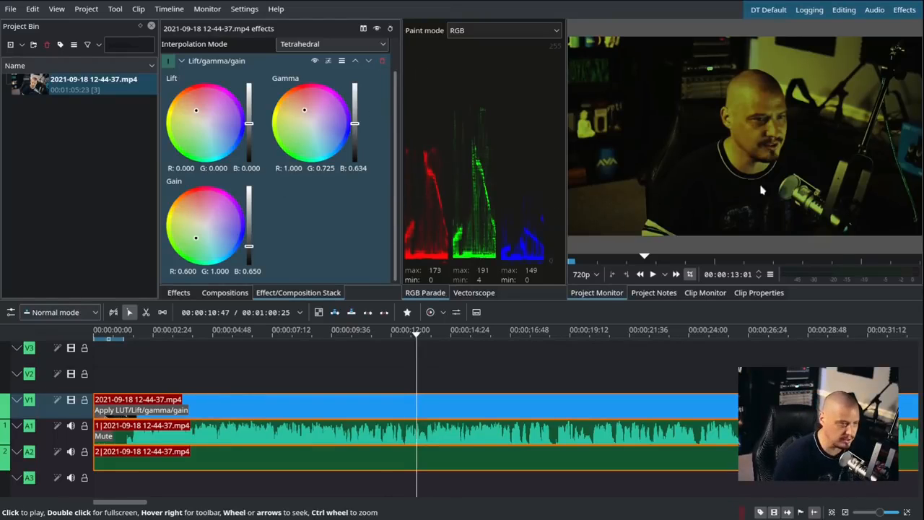
pyautogui.click(382, 61)
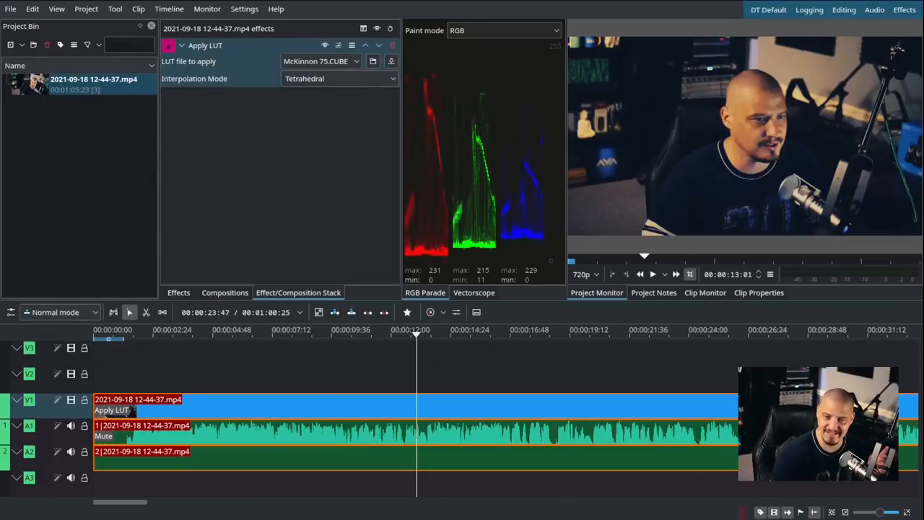
# - Try a Bézier Curves effect on the V1 clip with darker shadows at 0.170/0.112, raised highlights and brighter midtones at 0.349/0.603, and remove it
pyautogui.rightClick(193, 405)
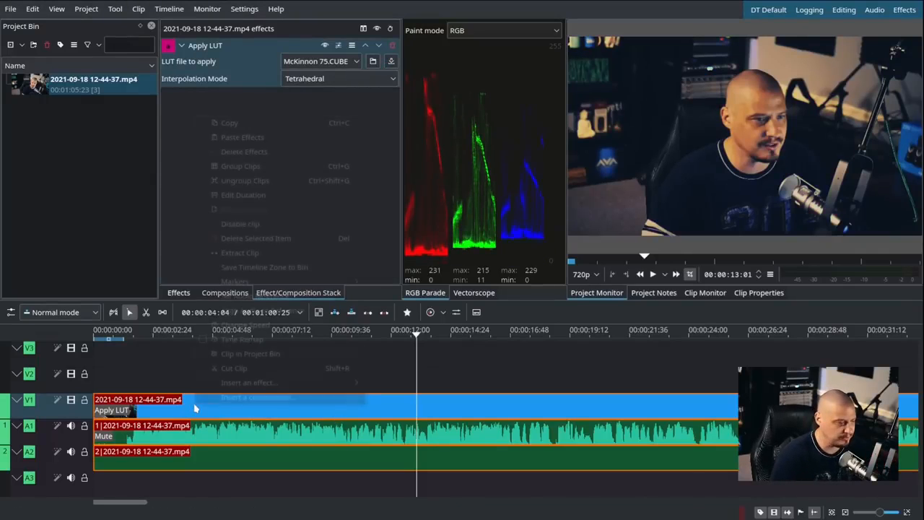
pyautogui.moveTo(347, 391)
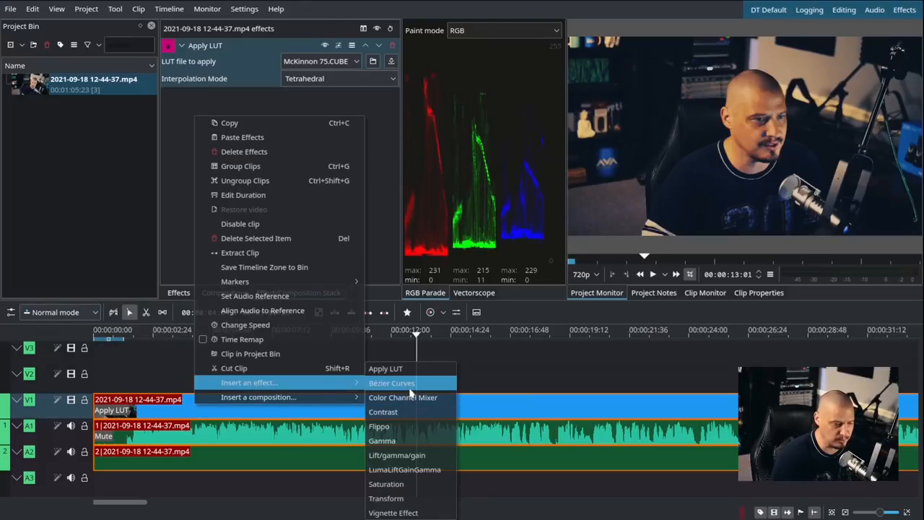
pyautogui.click(407, 385)
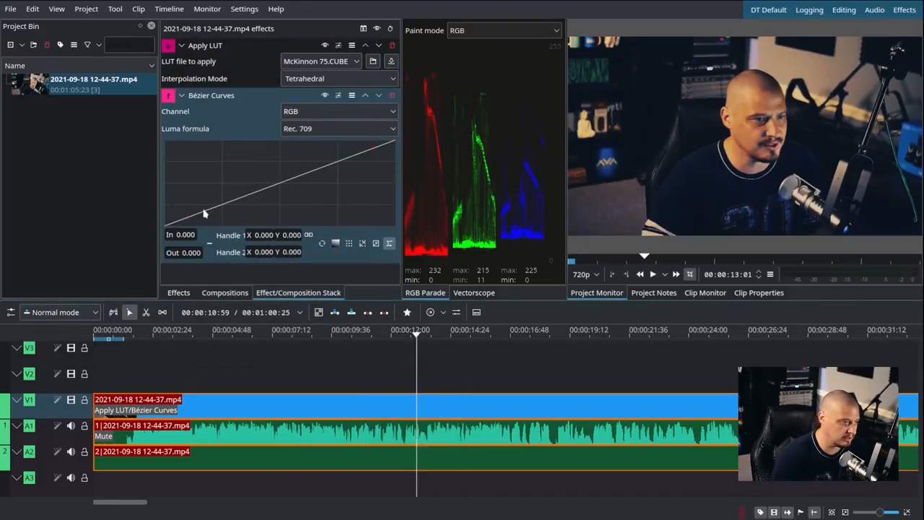
pyautogui.moveTo(203, 213); pyautogui.dragTo(215, 222)
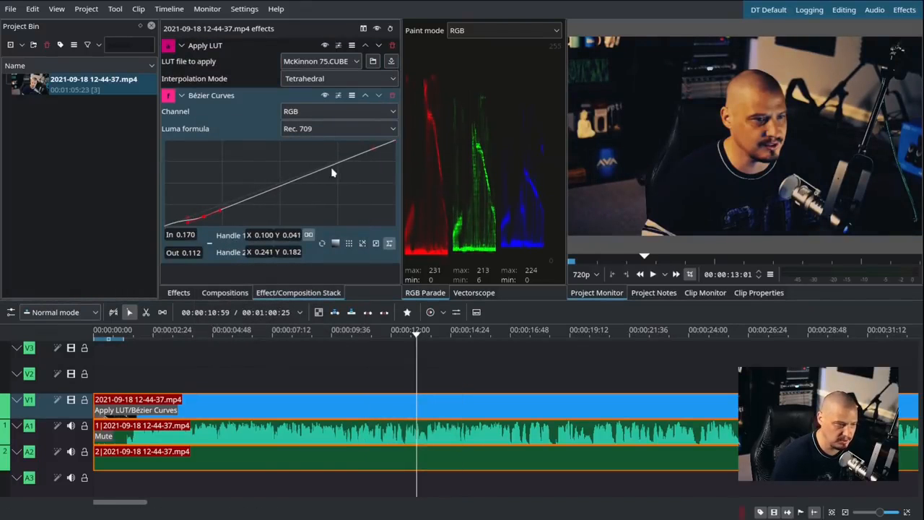
pyautogui.moveTo(332, 172)
pyautogui.mouseDown()
pyautogui.moveTo(303, 166)
pyautogui.moveTo(325, 156)
pyautogui.mouseUp()
pyautogui.moveTo(276, 185); pyautogui.dragTo(246, 174)
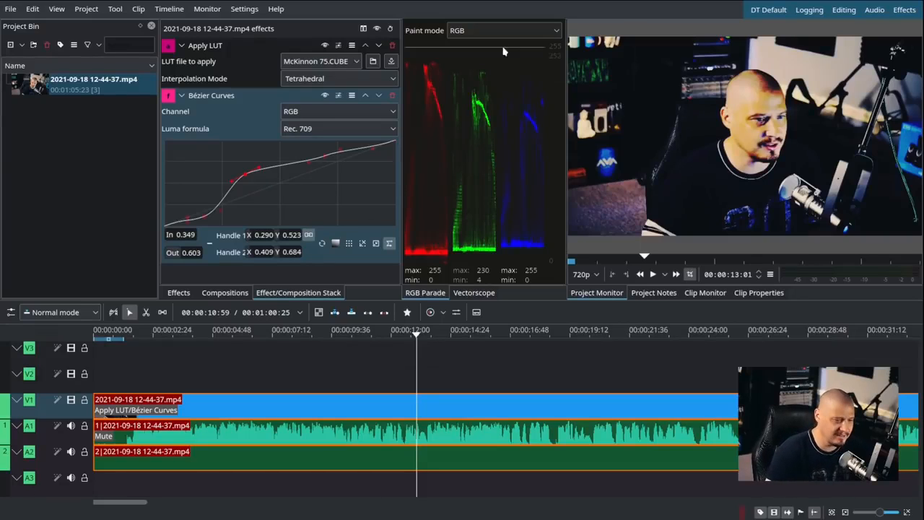
pyautogui.click(392, 94)
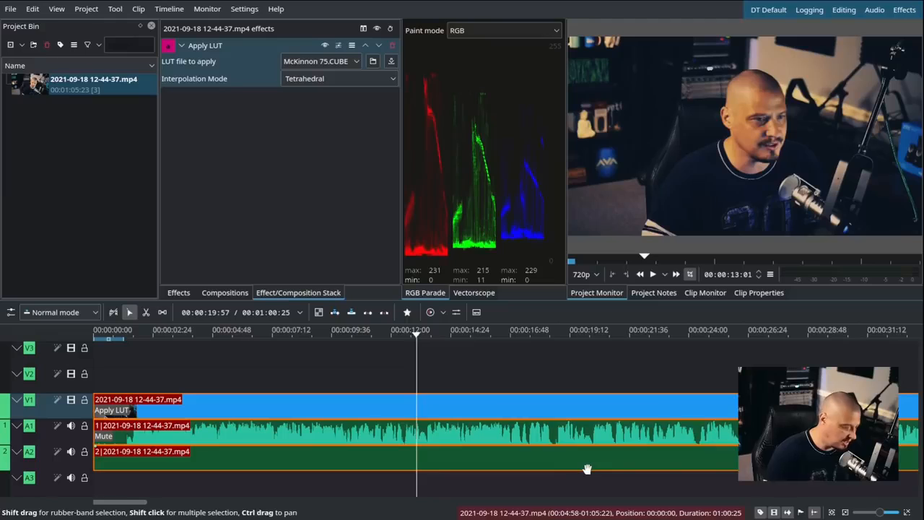
# - Quit Kdenlive without saving the project changes
pyautogui.hotkey('ctrl', 'q')
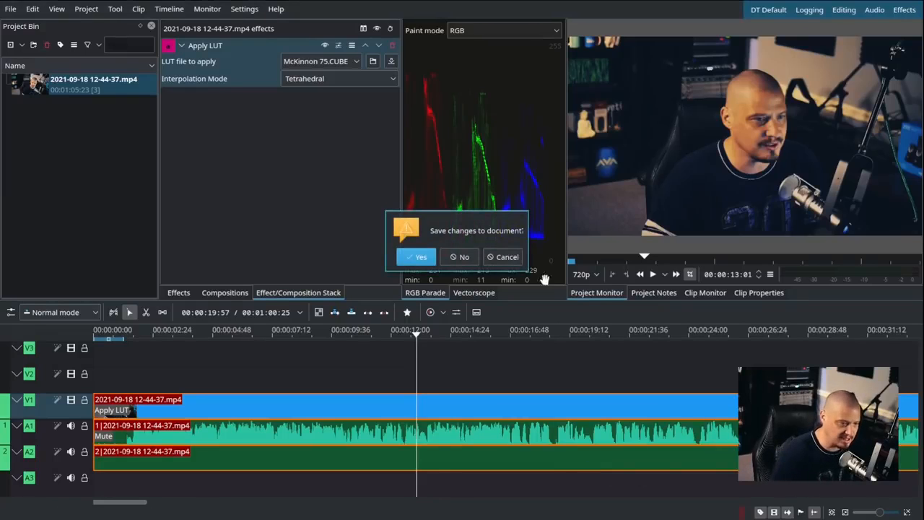
pyautogui.click(465, 258)
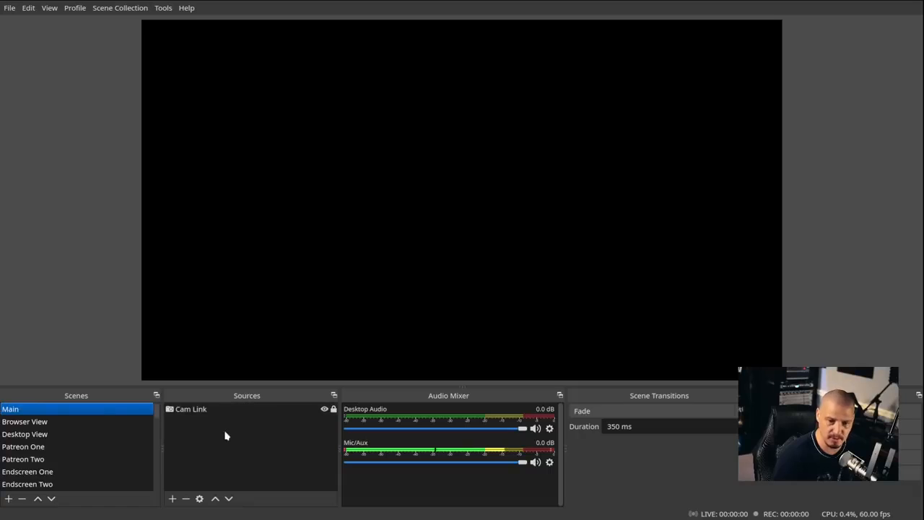
# - In OBS Studio, examine the LUT path and amount of the Cam Link source's Apply LUT filter, and close its filters
pyautogui.click(277, 411)
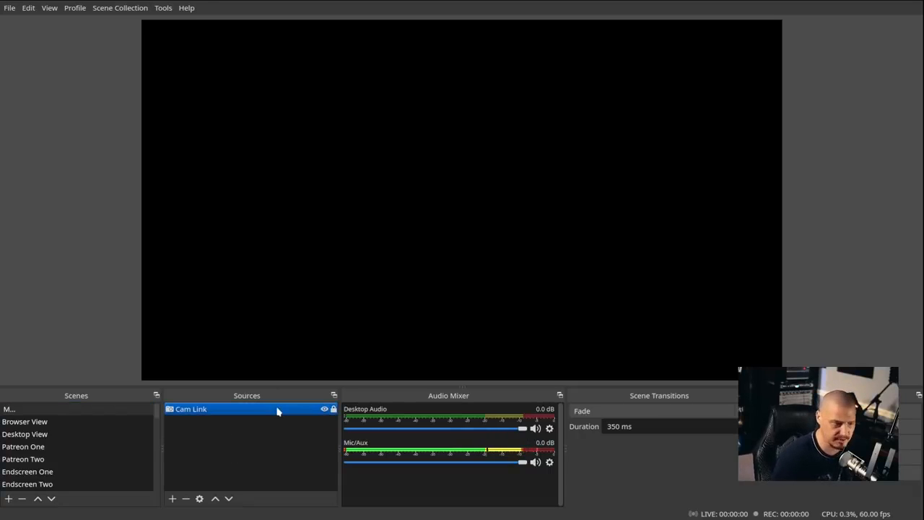
pyautogui.rightClick(277, 411)
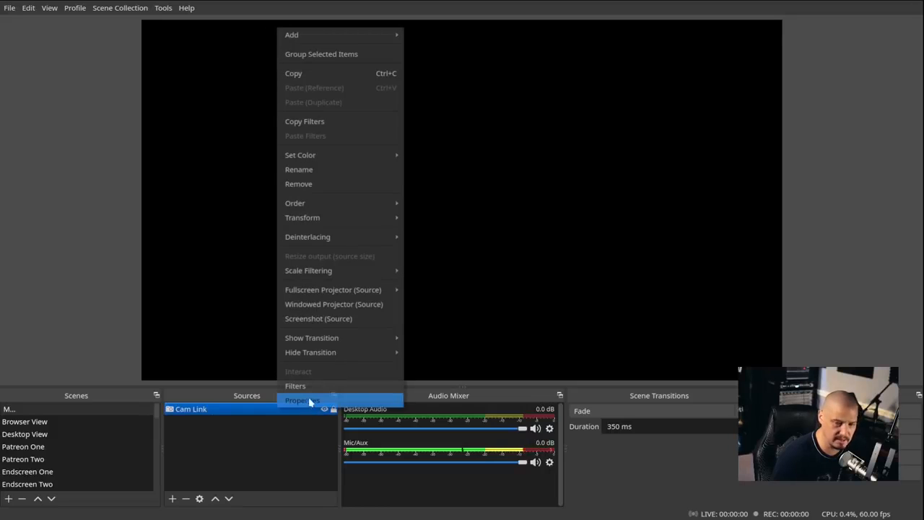
pyautogui.click(306, 387)
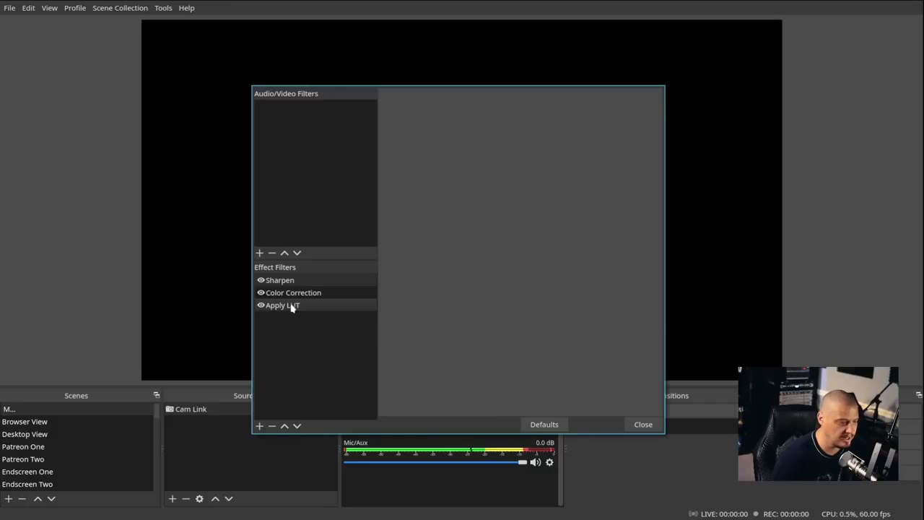
pyautogui.click(292, 306)
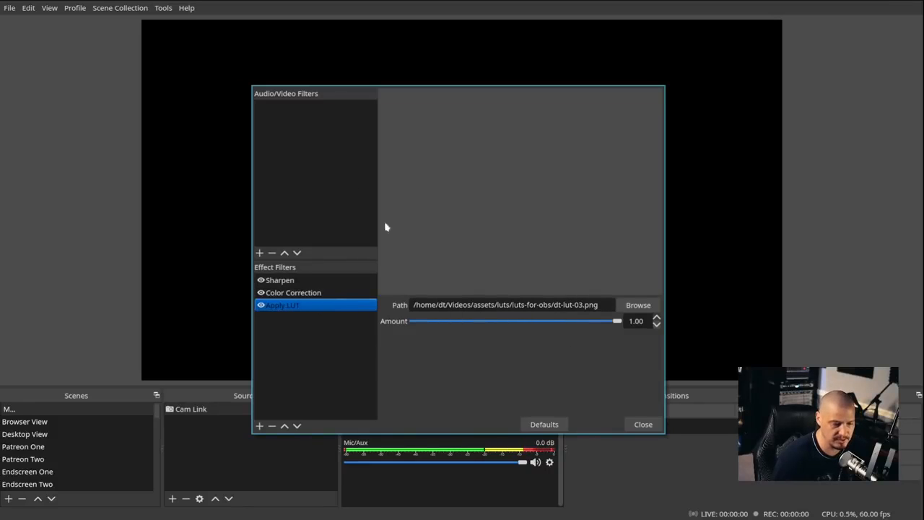
pyautogui.click(643, 425)
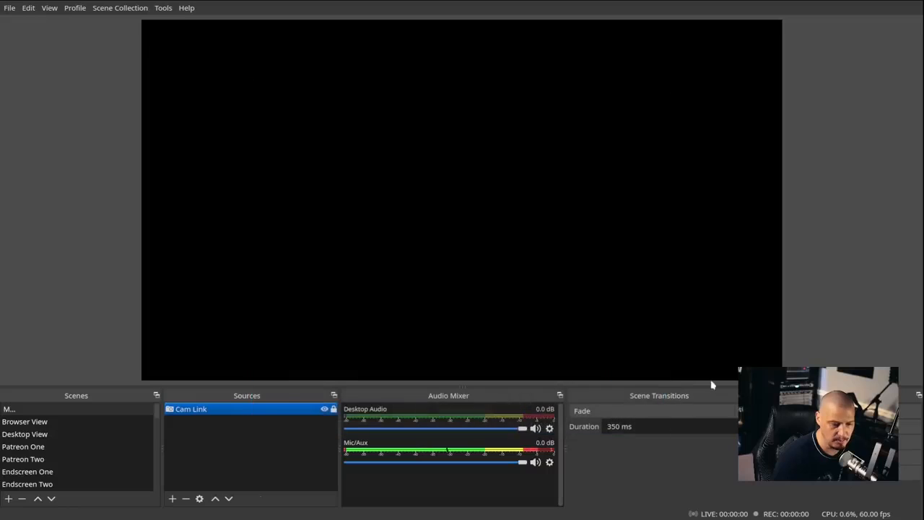